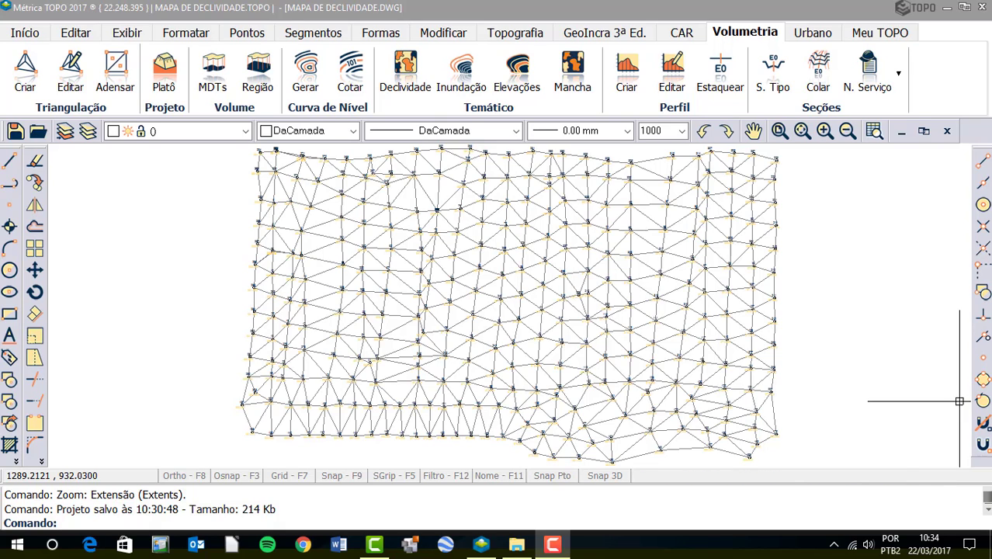
Select the triangulated terrain model and open Mapa de declividade via Volumetria > Declividade.
click(395, 296)
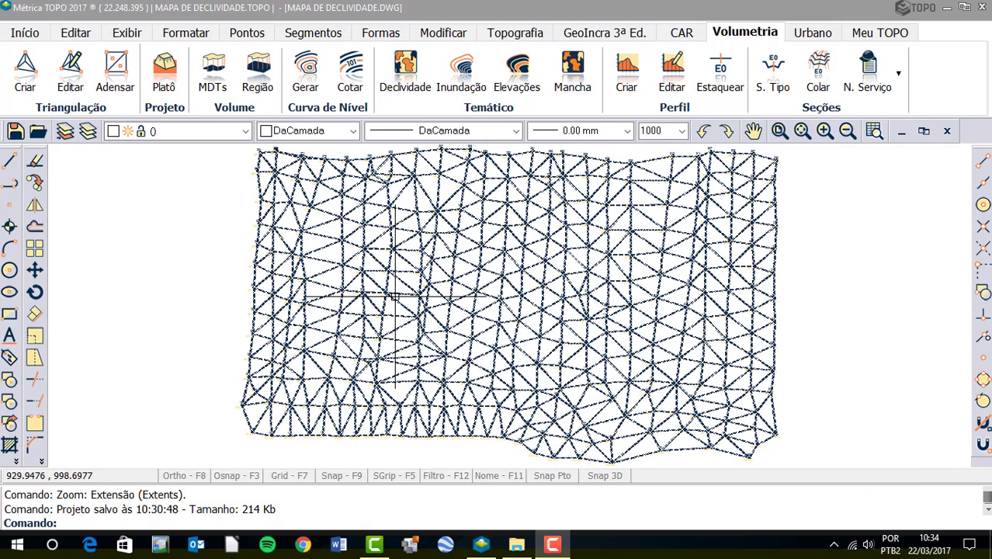
click(395, 296)
click(395, 296)
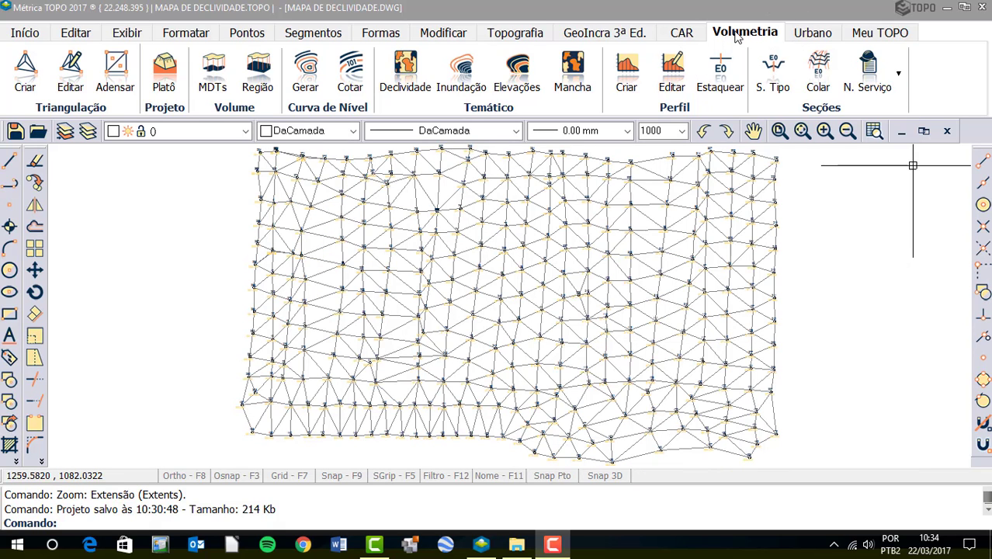
click(496, 111)
click(408, 68)
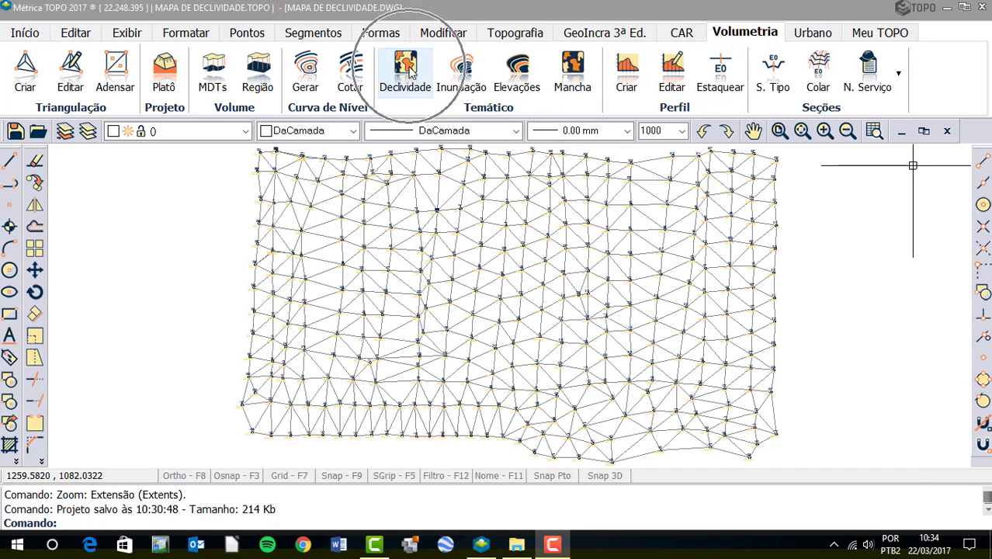
click(410, 70)
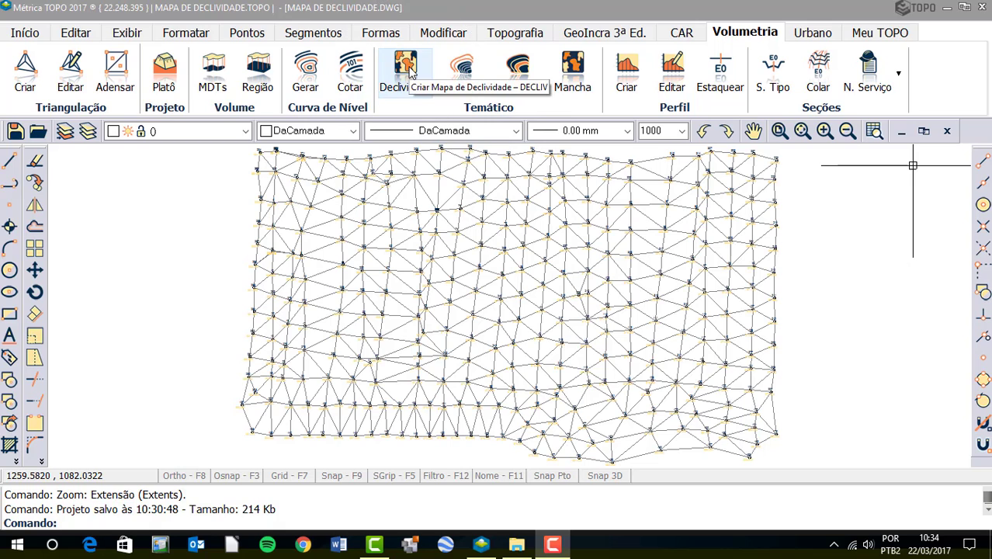
click(409, 70)
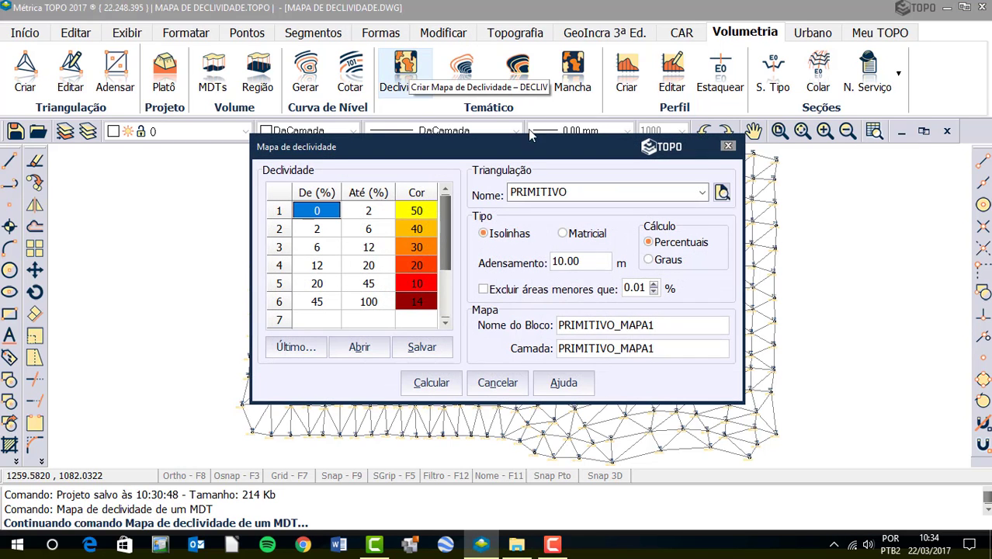
Switch the slope calculation (Cálculo) to Graus.
click(661, 245)
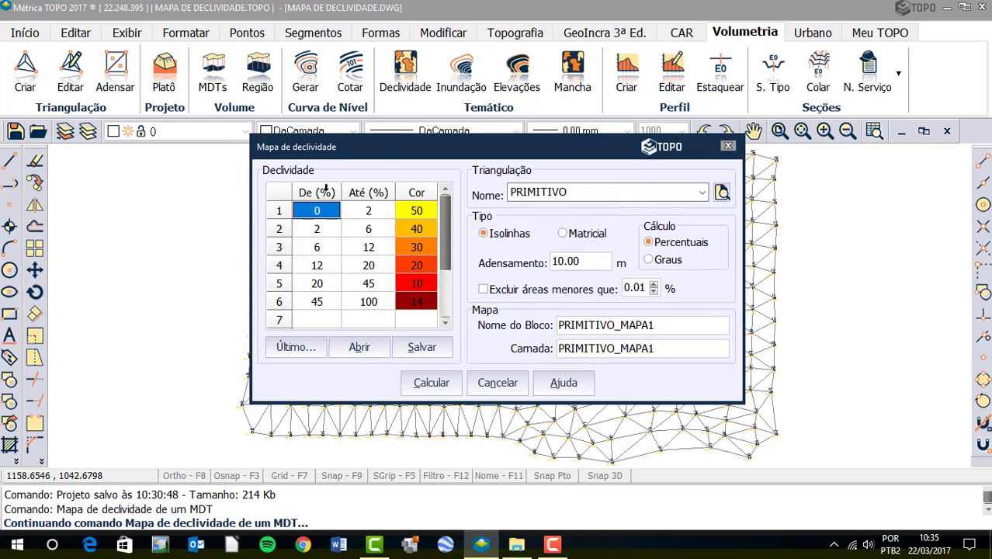
click(327, 193)
click(366, 192)
click(662, 264)
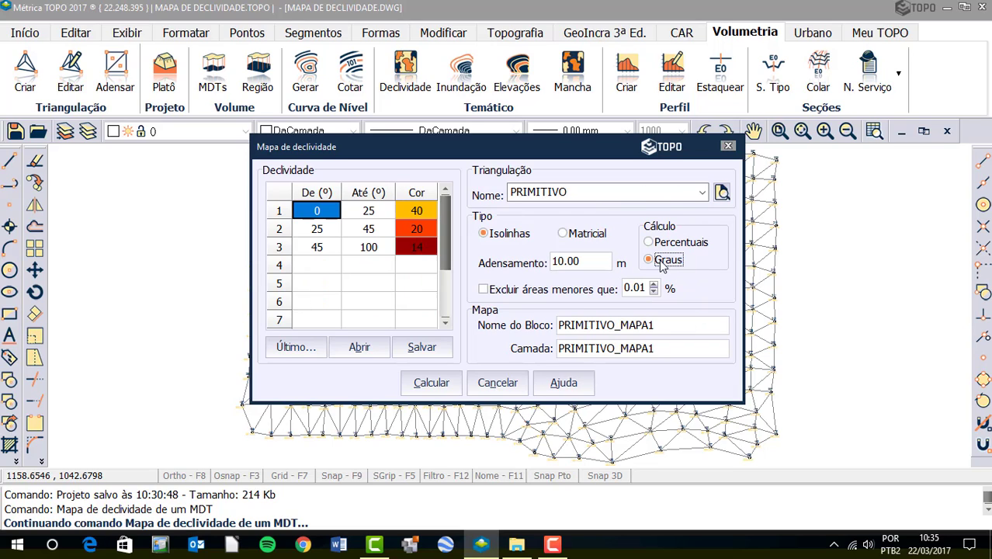
click(662, 264)
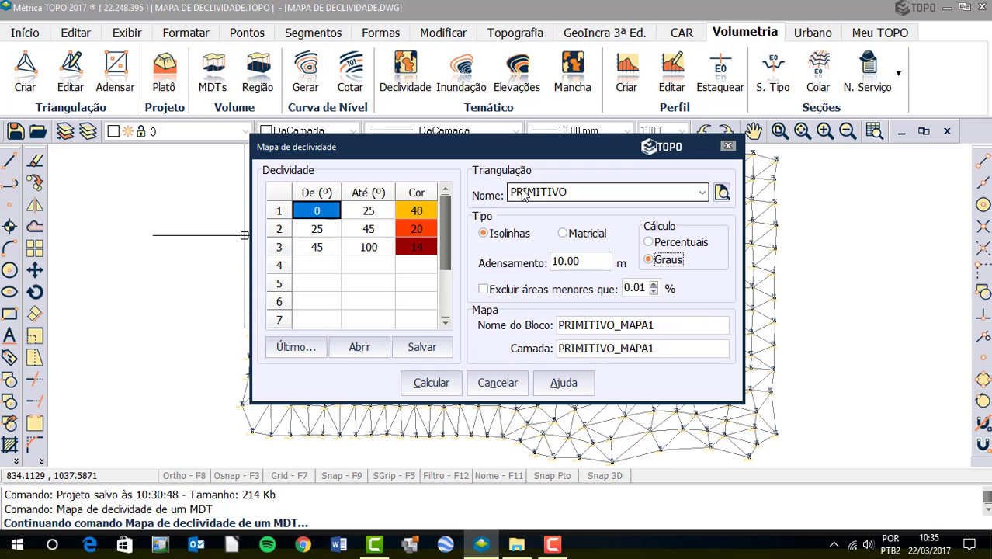
Choose the PRIMITIVO triangulation and produce the slope map as Isolinhas.
click(702, 193)
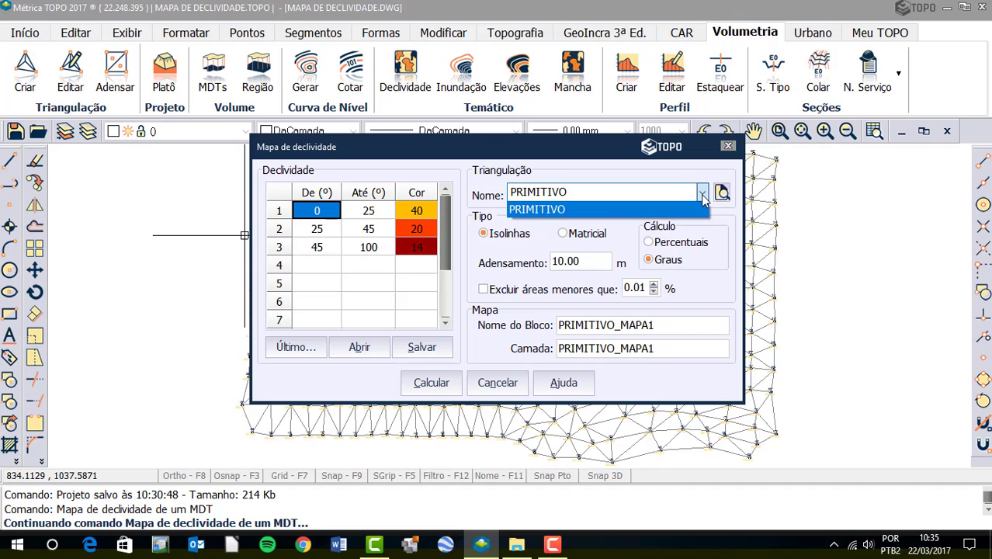
click(702, 196)
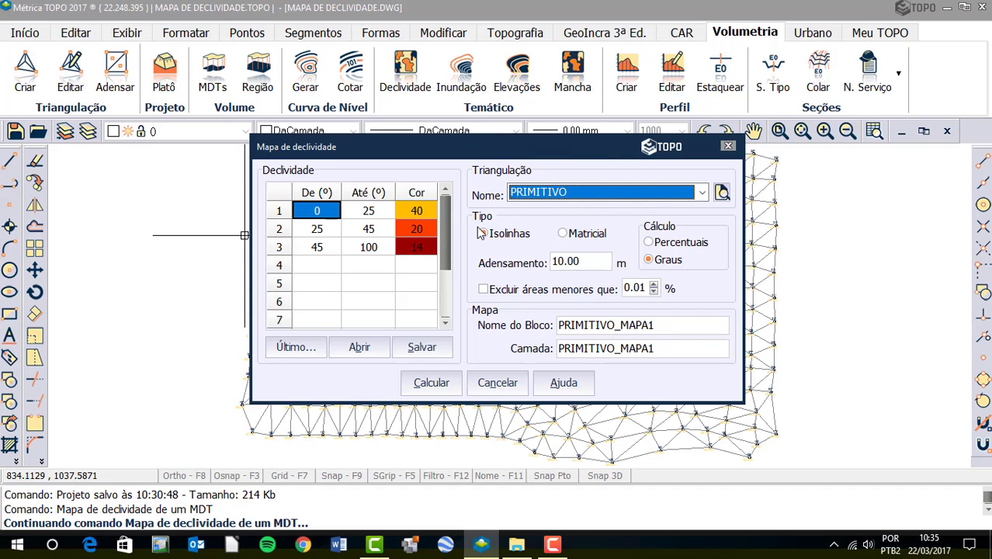
click(515, 243)
click(574, 267)
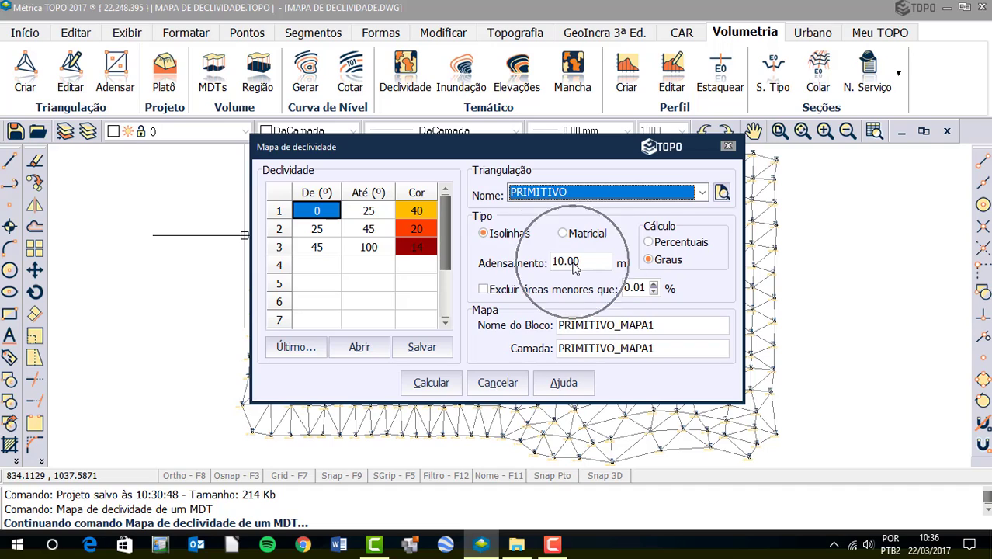
drag(584, 264, 548, 265)
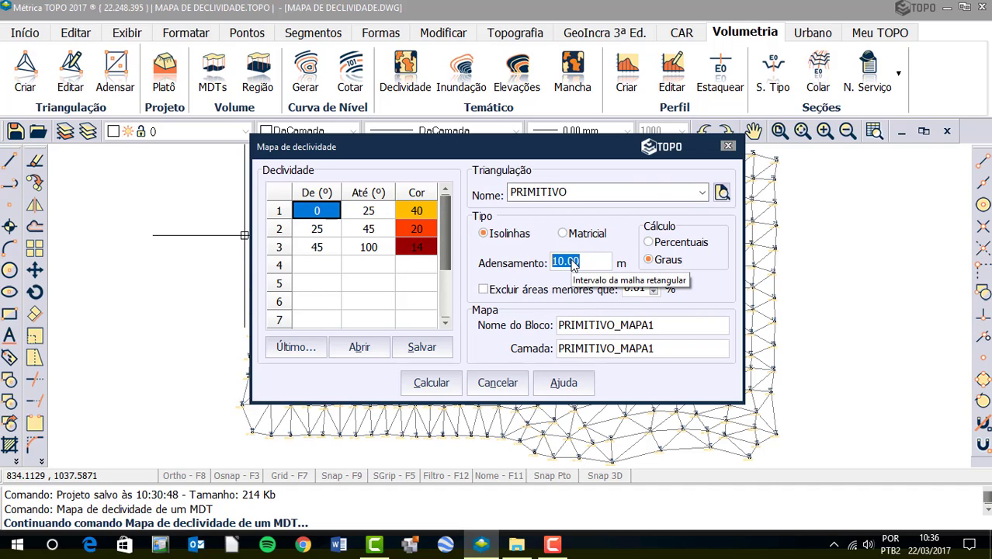
click(494, 235)
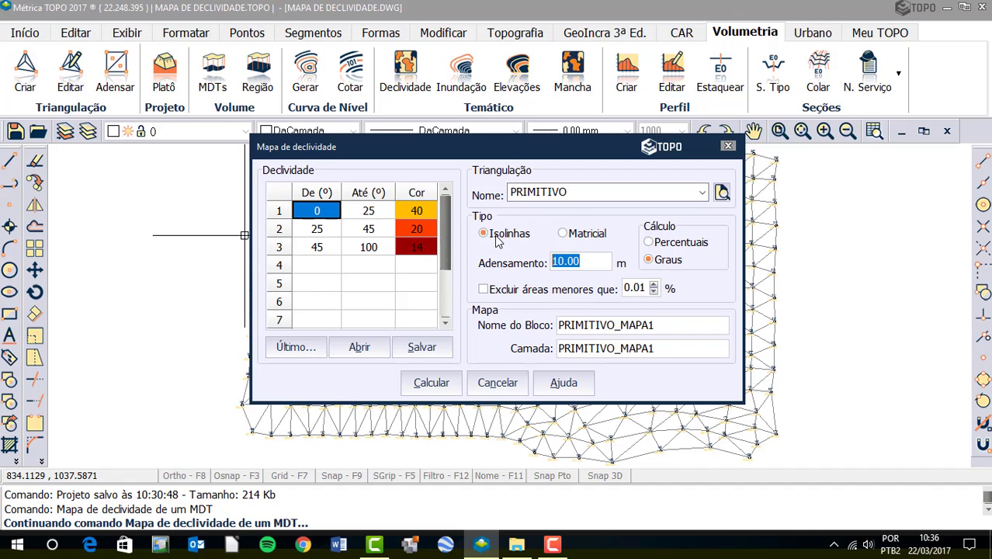
click(597, 246)
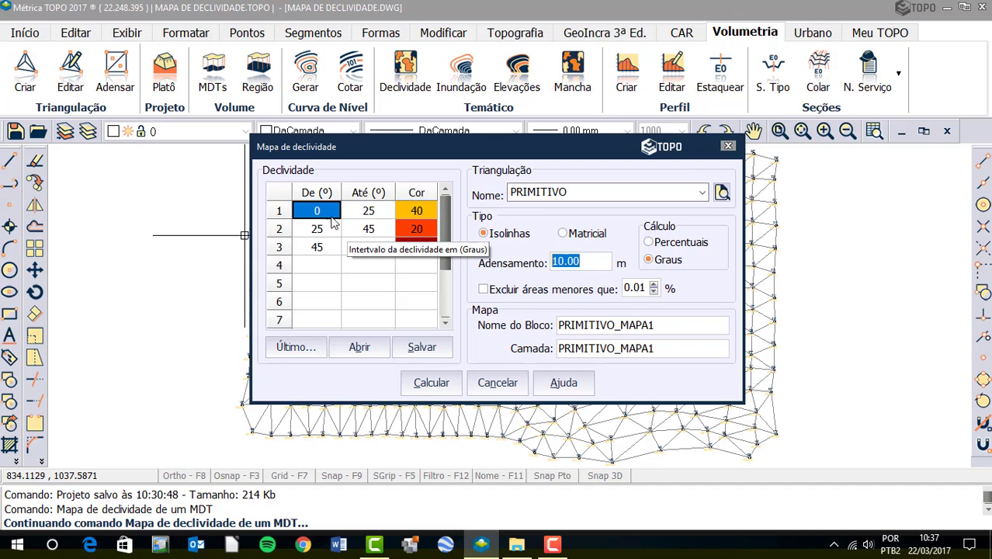
Enter the slope class limits 0–25, 25–45 and 45–100 degrees.
click(318, 212)
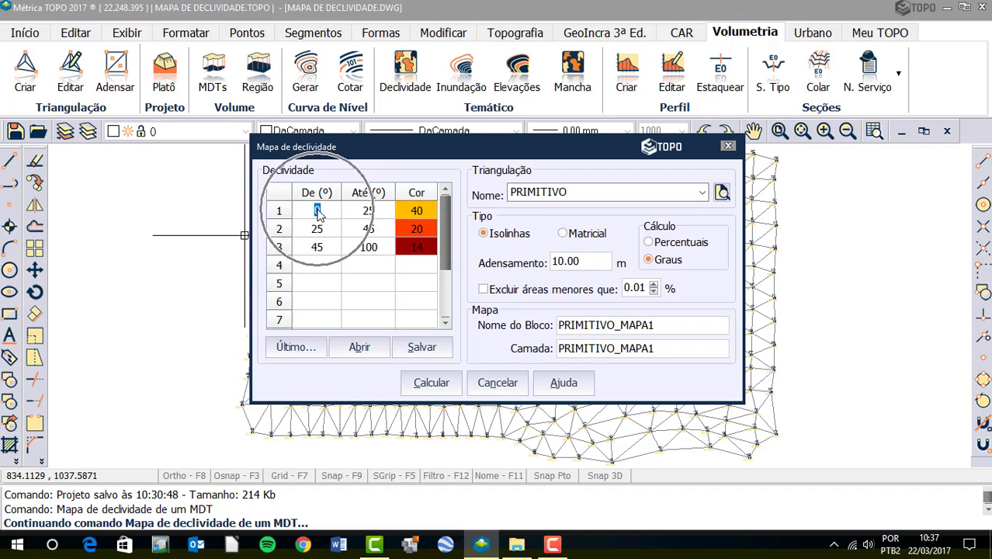
click(369, 219)
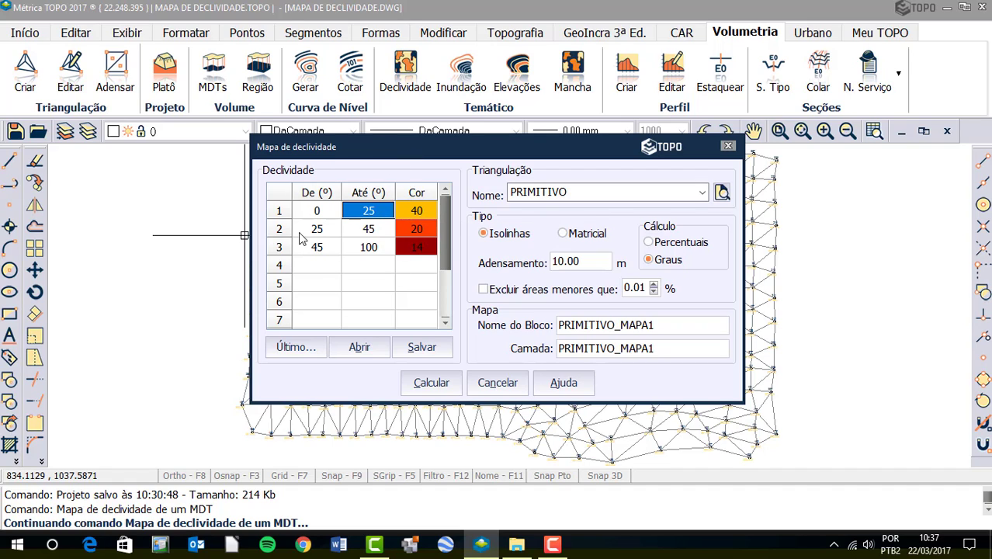
click(306, 234)
click(369, 229)
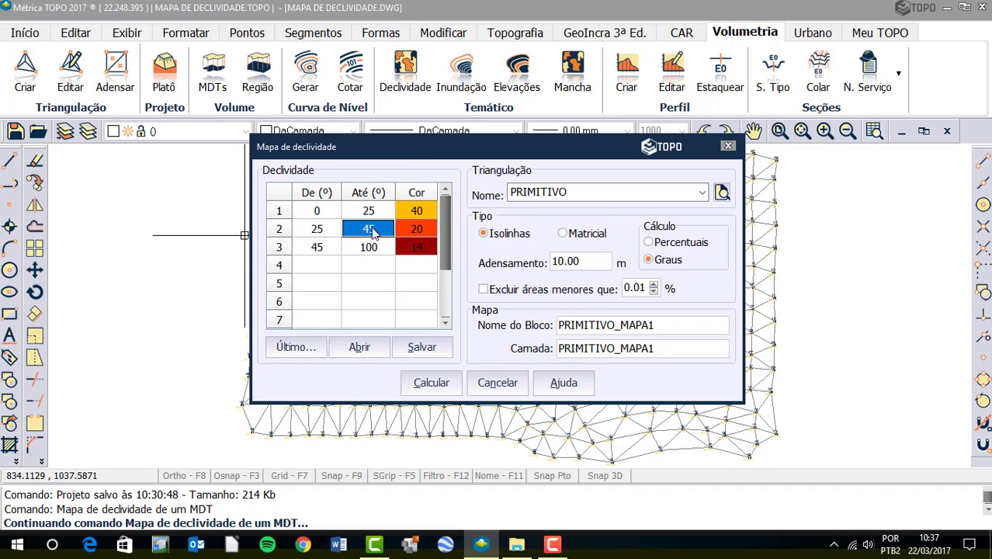
key(Tab)
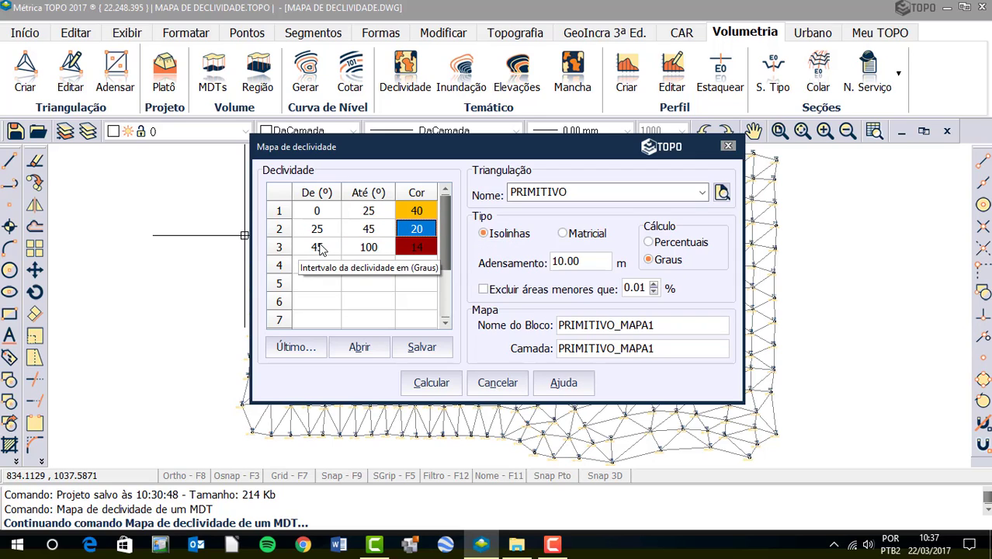
click(318, 249)
click(386, 253)
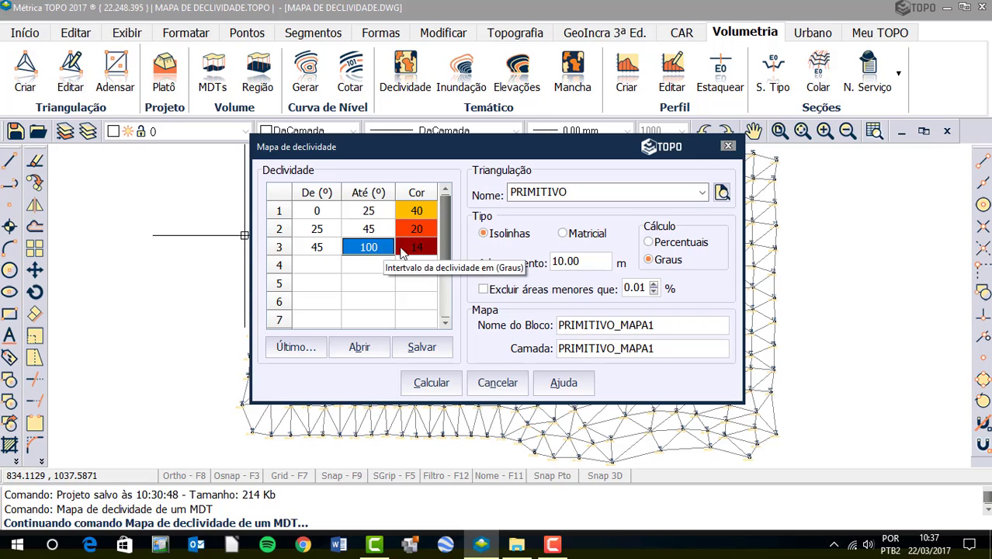
click(424, 253)
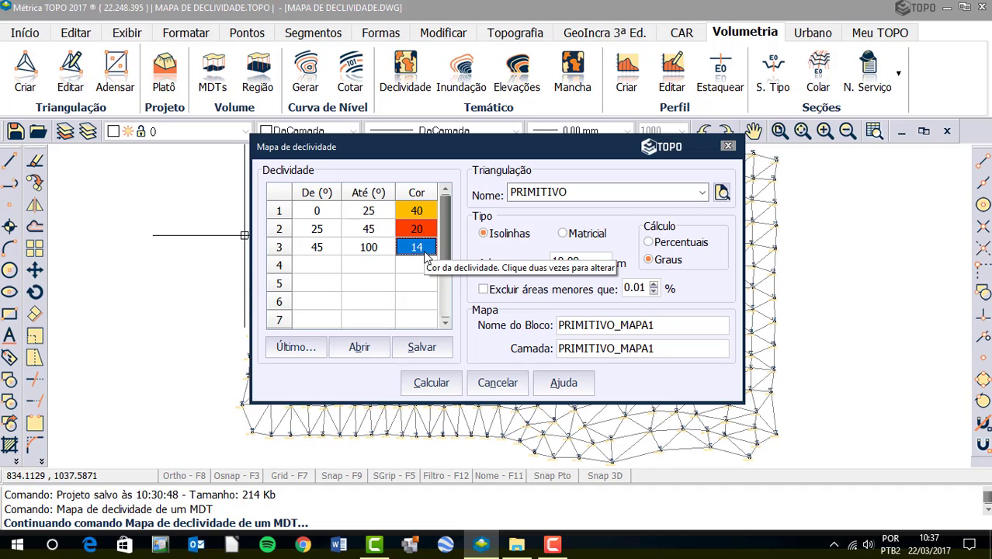
click(368, 248)
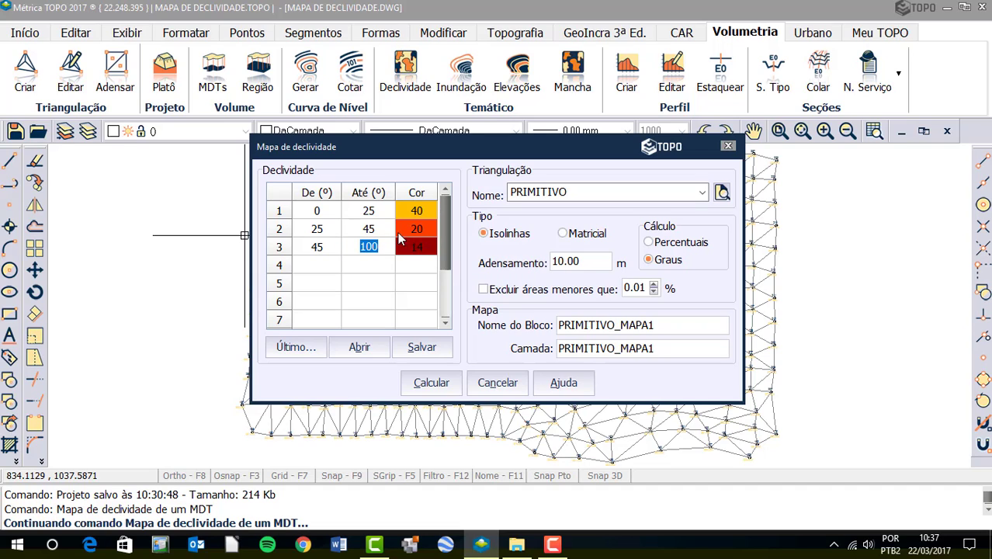
Assign colours 40, 20 and 14 to the three slope classes.
double_click(374, 213)
double_click(418, 217)
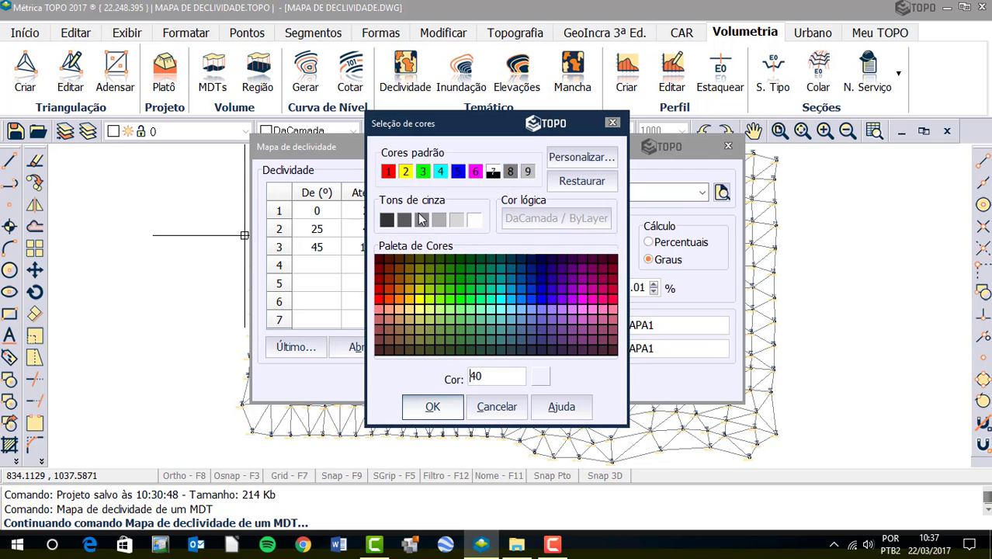
click(612, 123)
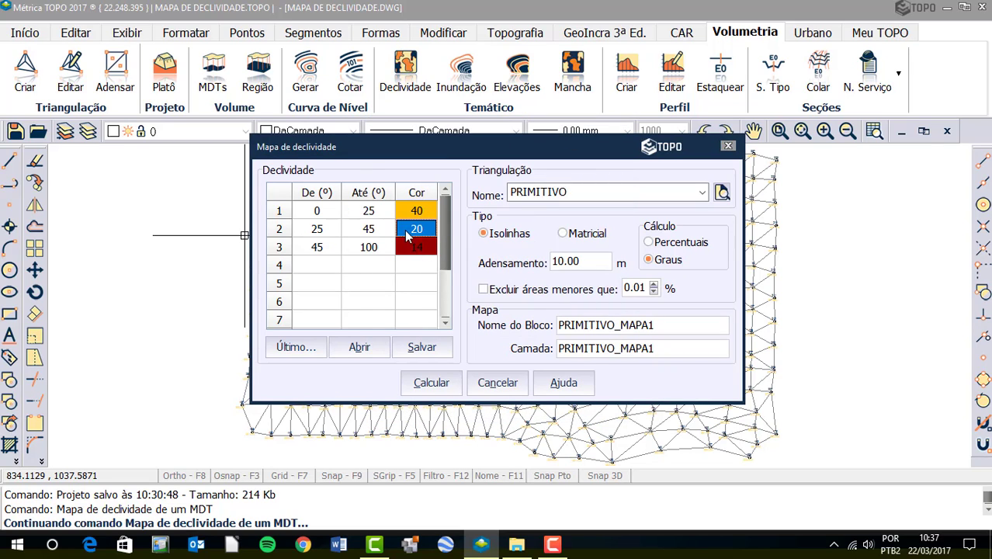
click(424, 217)
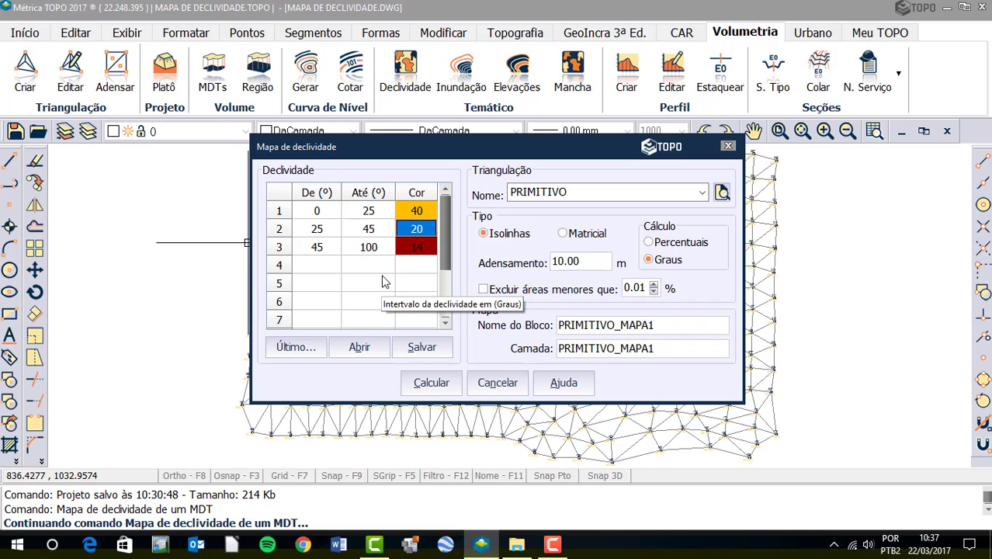
click(422, 349)
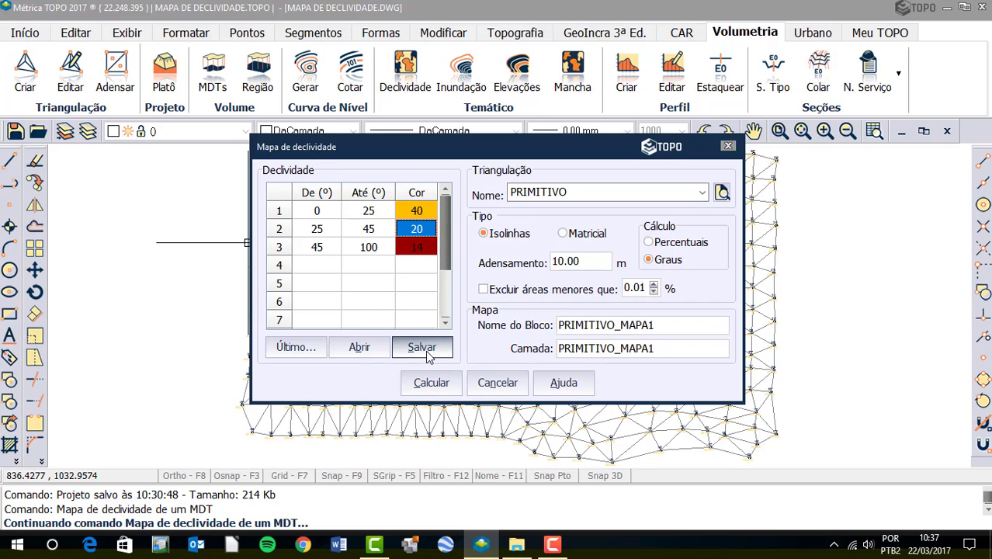
click(426, 352)
click(360, 348)
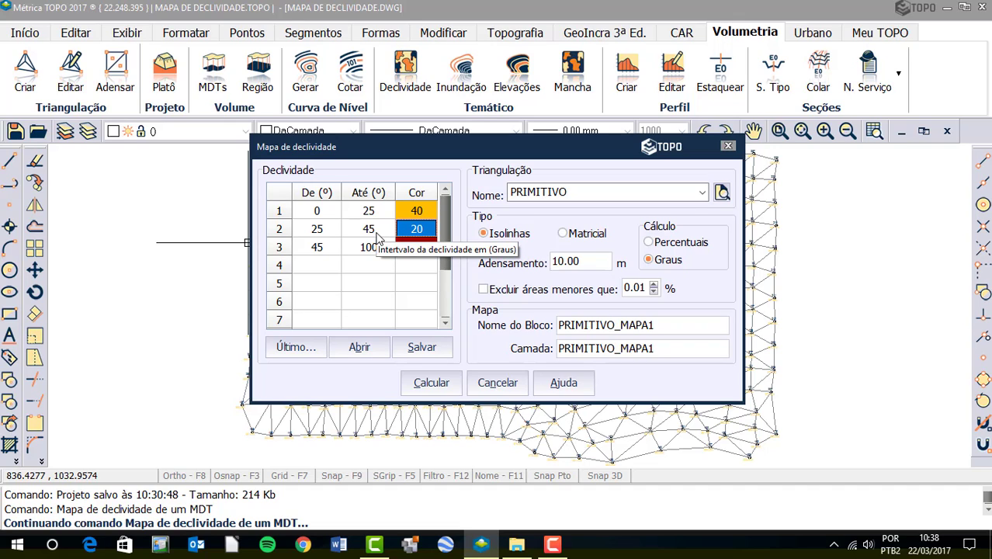
click(306, 351)
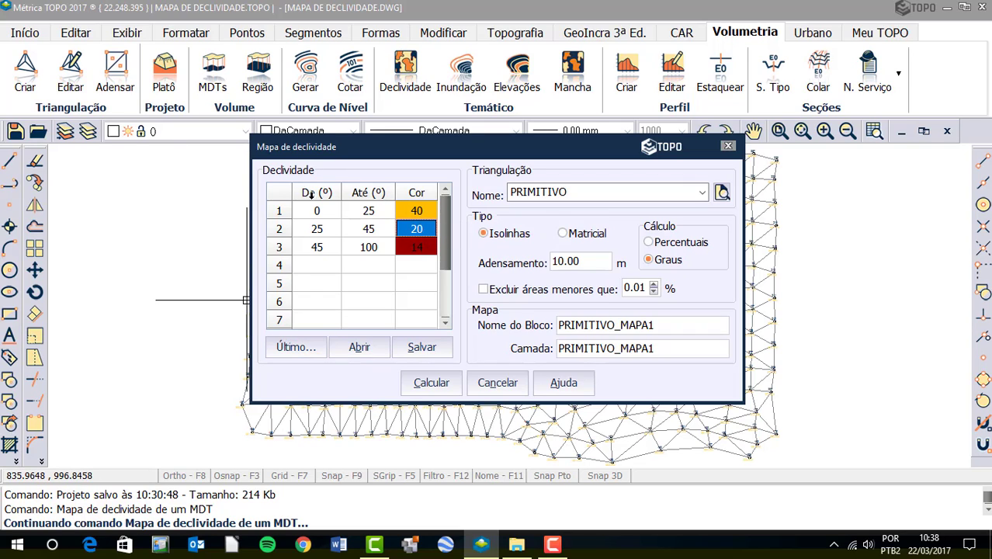
Calculate the slope map and accept results showing 60.922,07 m² entirely in 0–25°.
click(414, 388)
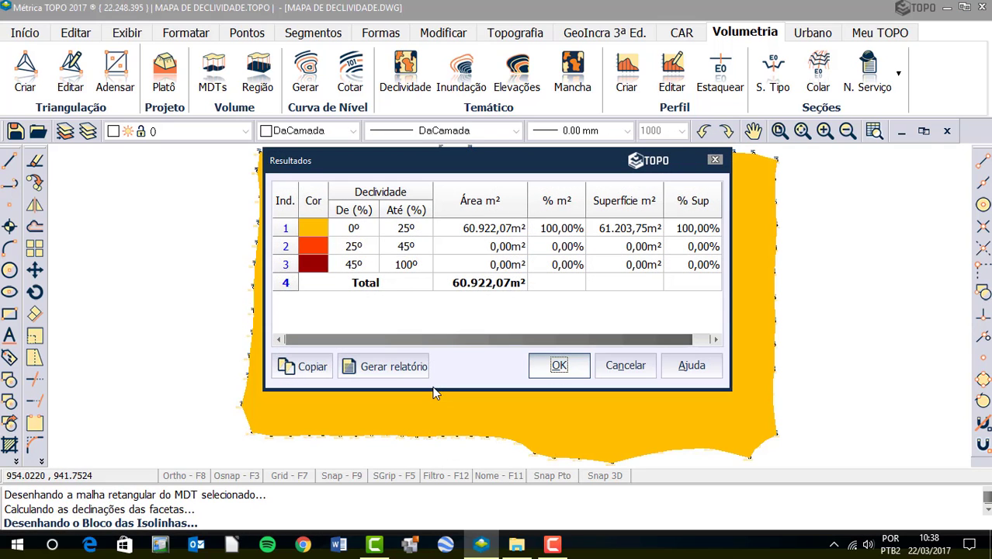
click(356, 229)
click(413, 236)
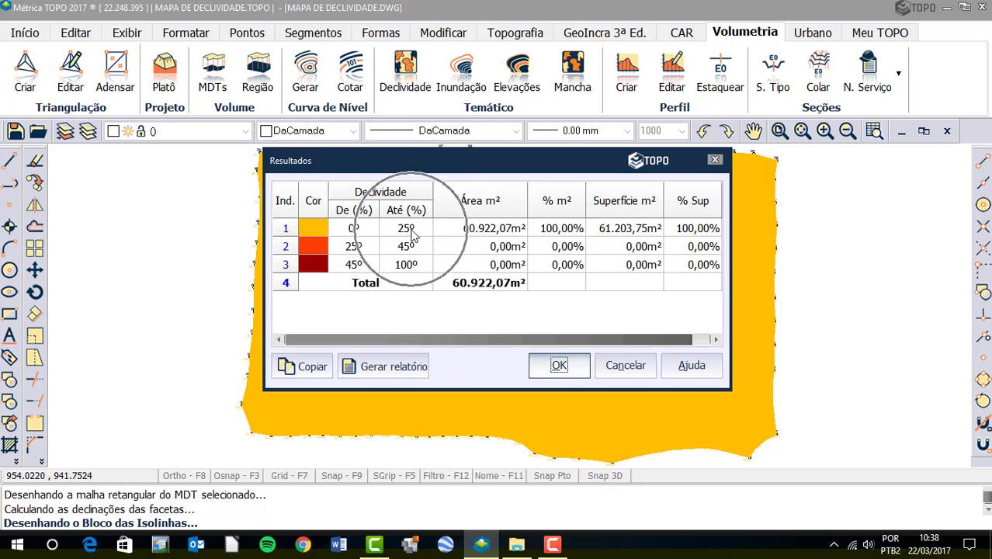
click(412, 236)
click(489, 230)
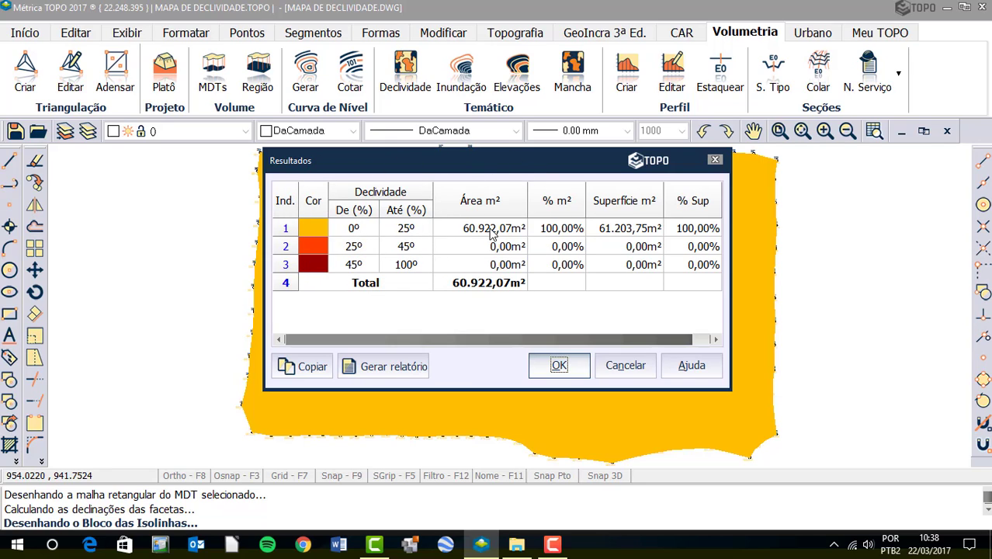
click(561, 228)
click(351, 235)
click(350, 234)
click(350, 234)
click(408, 233)
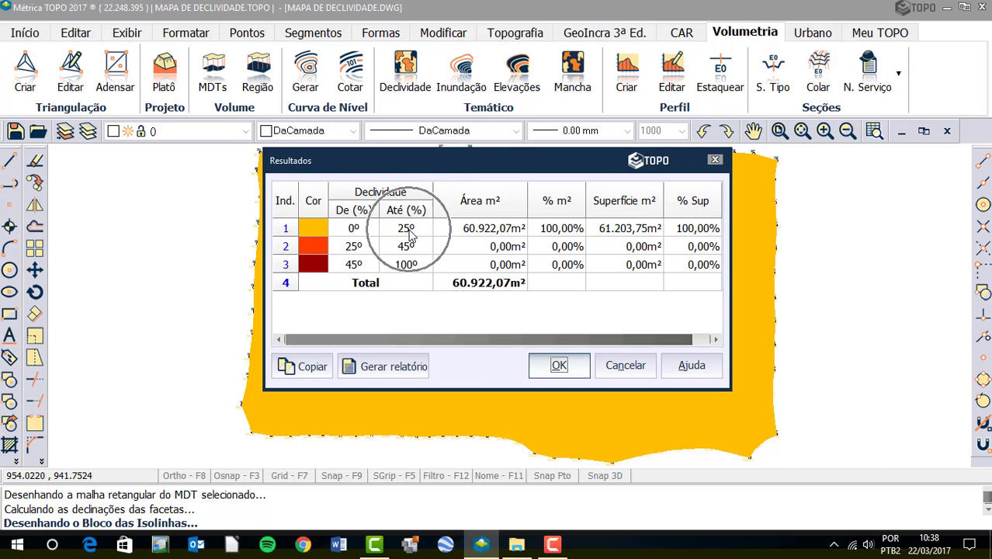
click(566, 226)
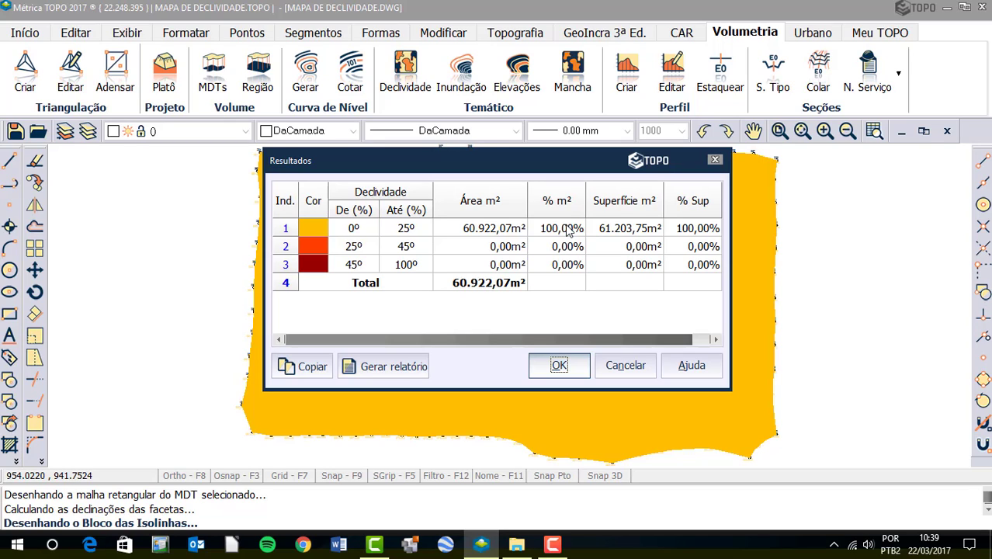
click(560, 367)
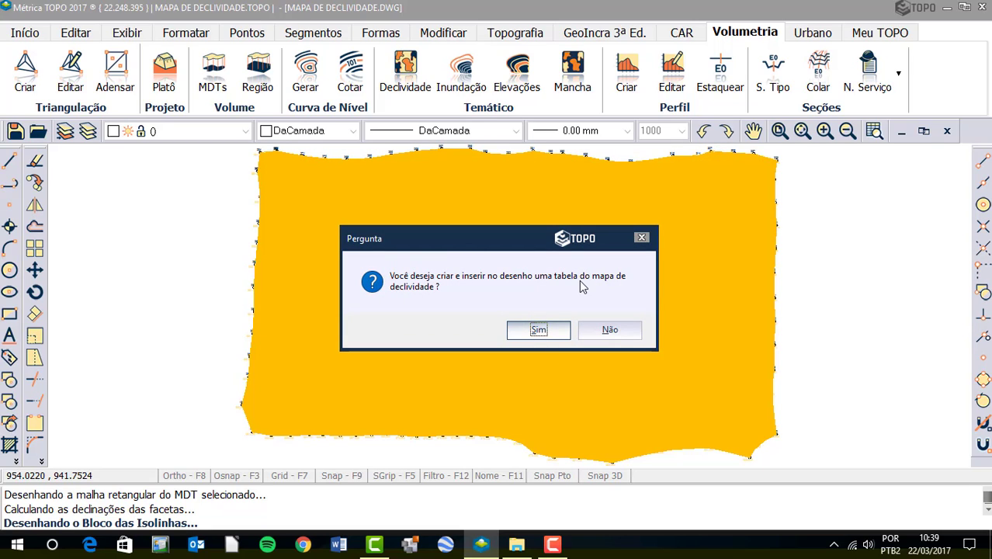
Accept the slope table with header 'Mapa de Declividade' at scale 1000.
click(541, 334)
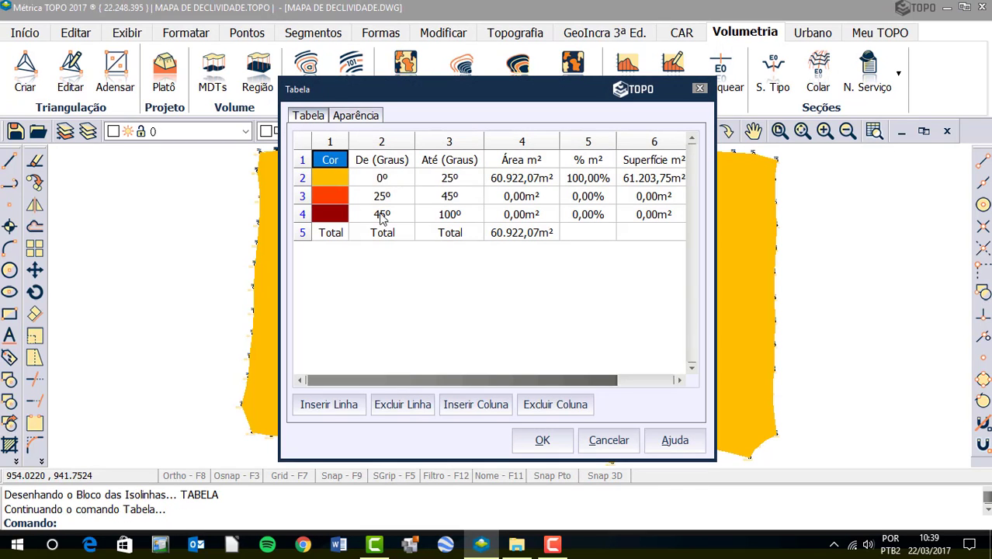
mouse_move(450, 381)
mouse_down()
mouse_move(505, 384)
mouse_move(386, 382)
mouse_up()
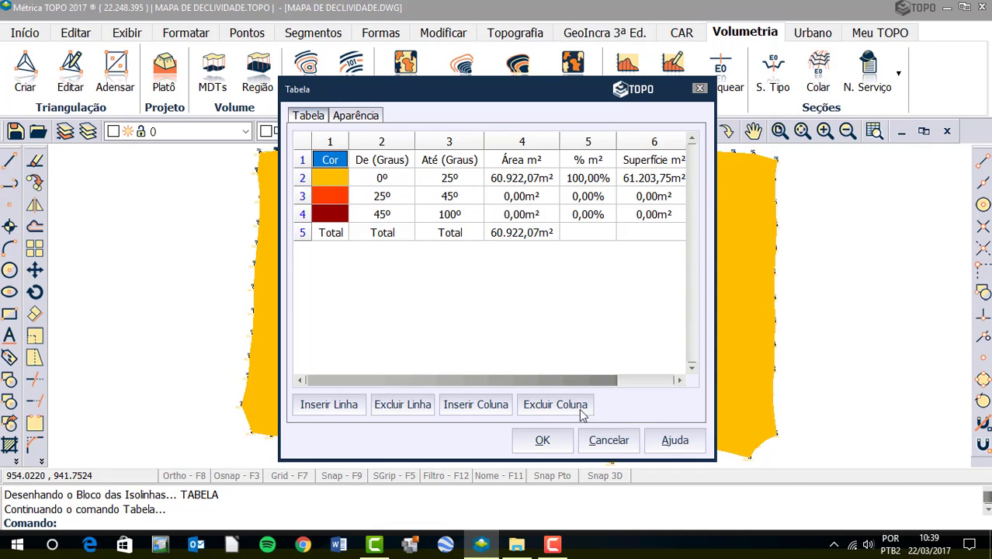
click(354, 116)
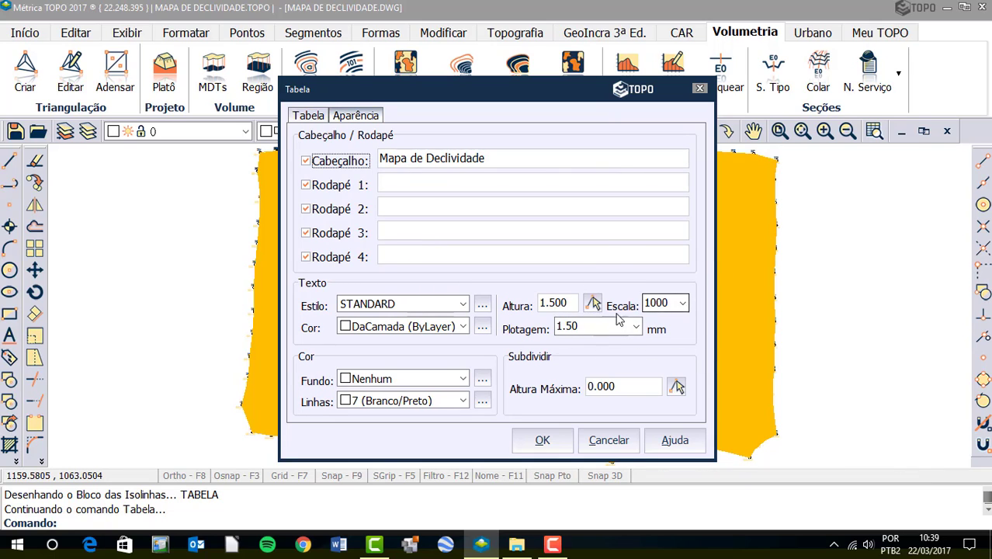
click(569, 322)
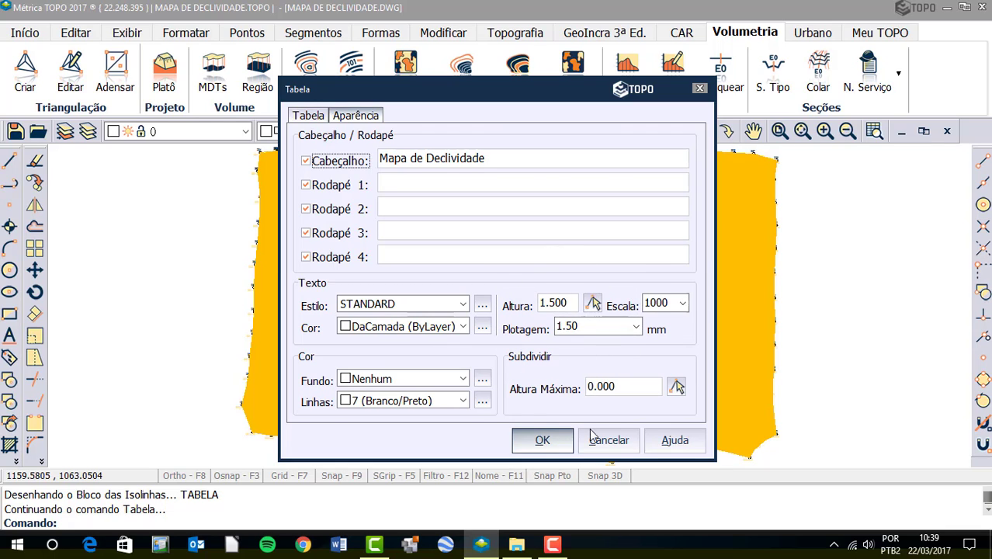
click(542, 439)
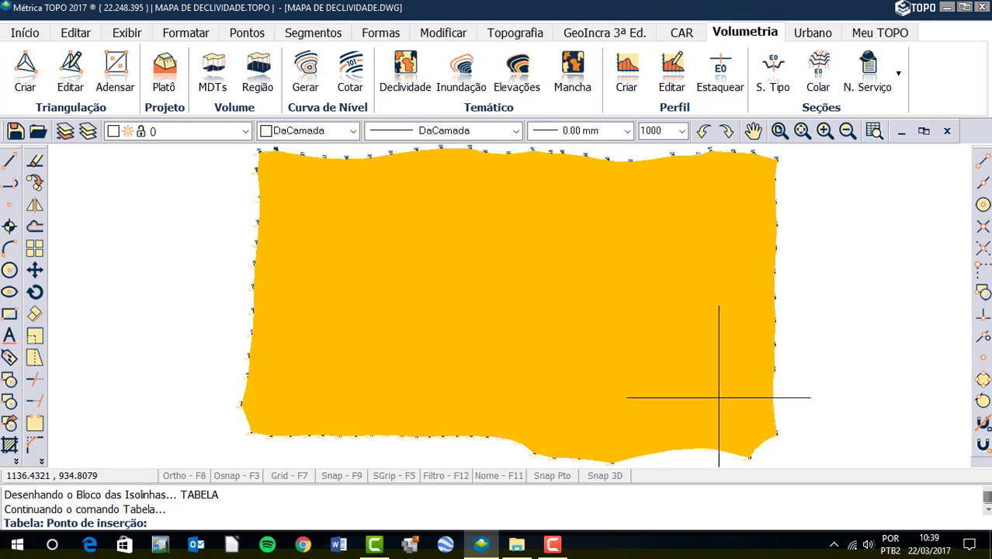
Place the slope table right of the map and zoom to show both together.
click(831, 233)
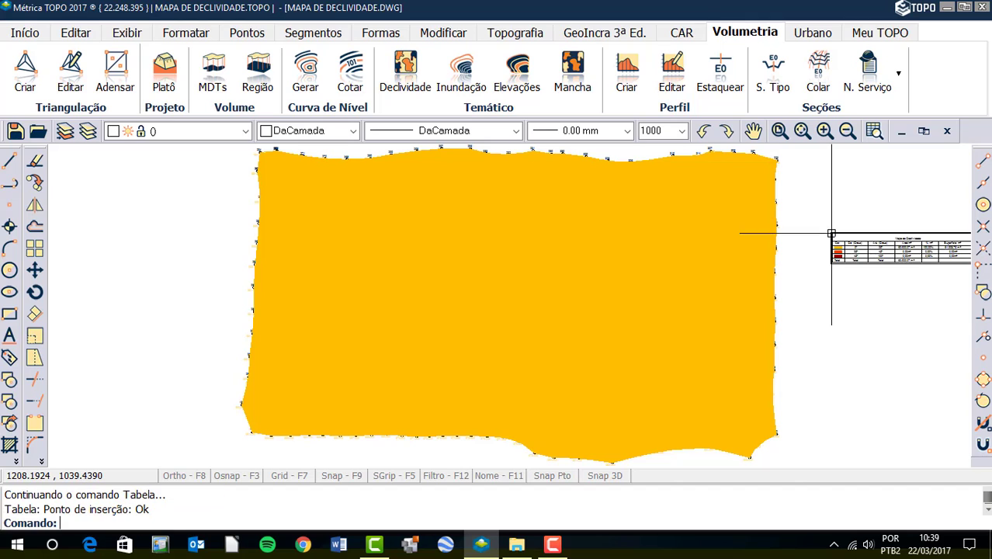
middle_drag(887, 288, 616, 297)
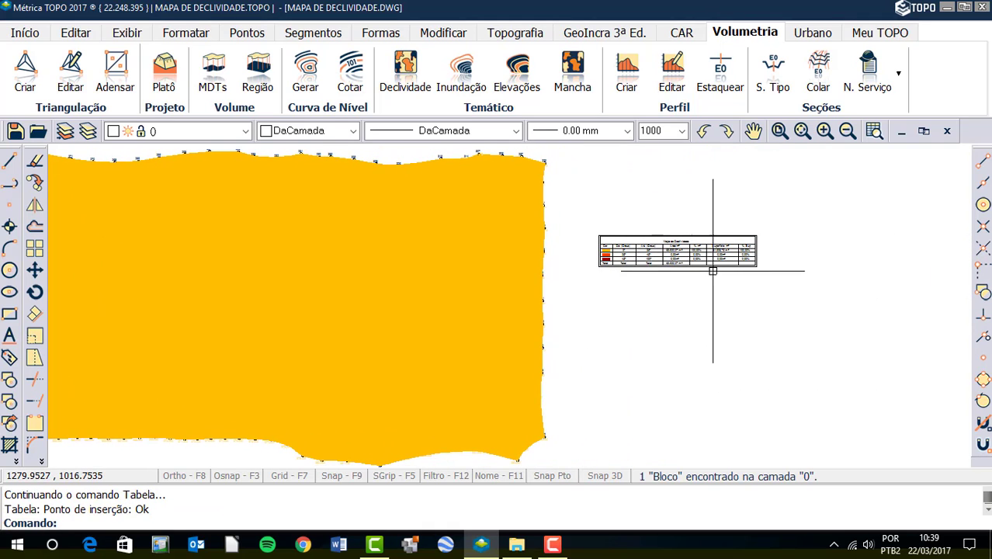
scroll(712, 271, up, 1)
scroll(711, 270, up, 3)
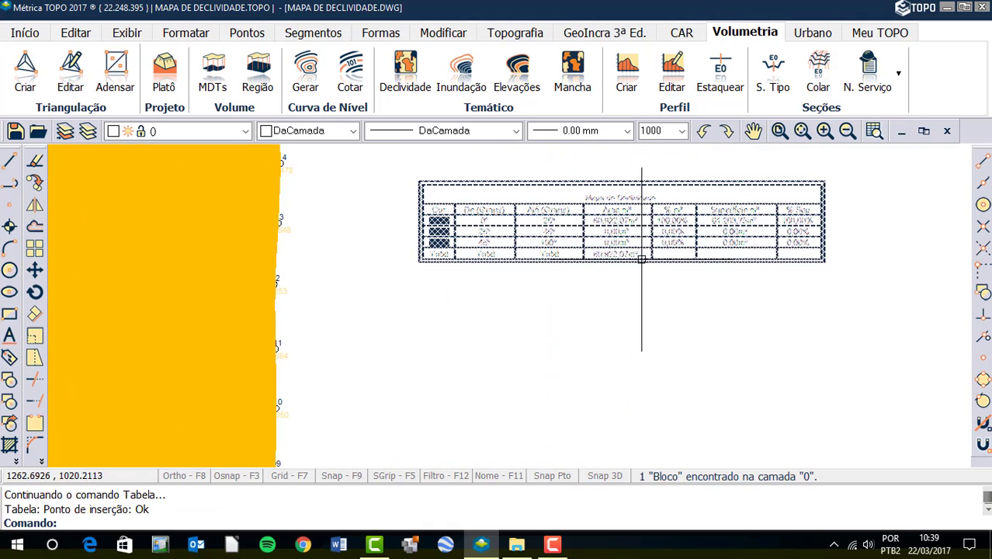
scroll(869, 225, up, 2)
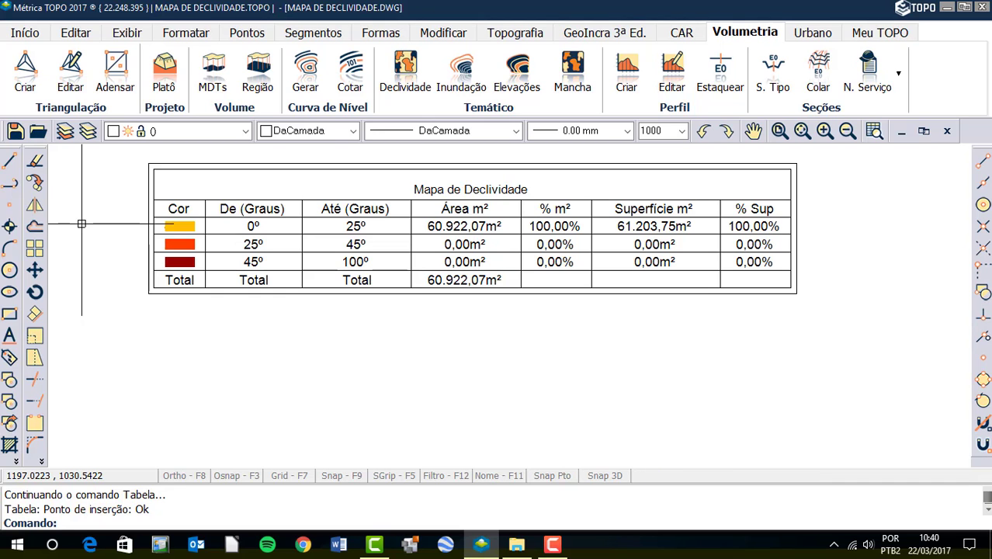
middle_click(430, 378)
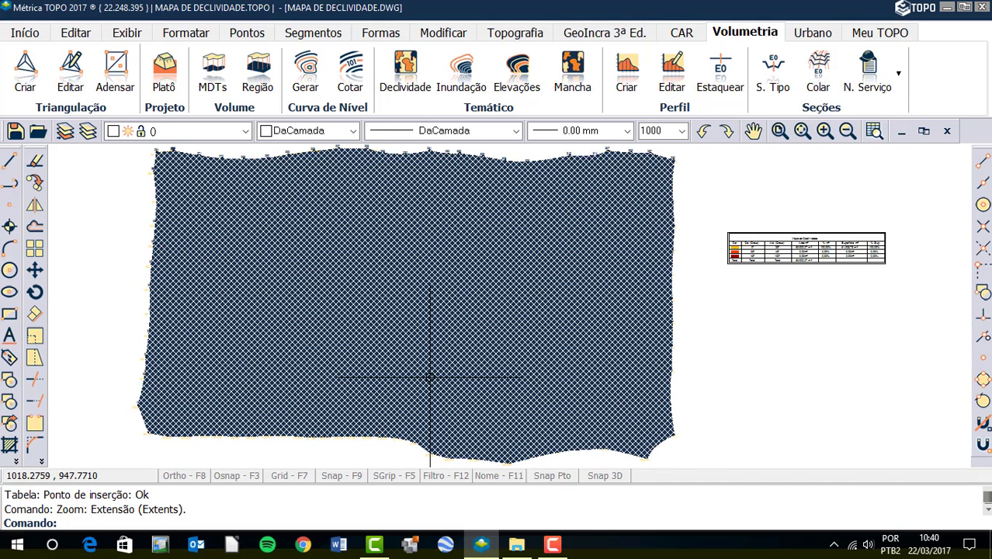